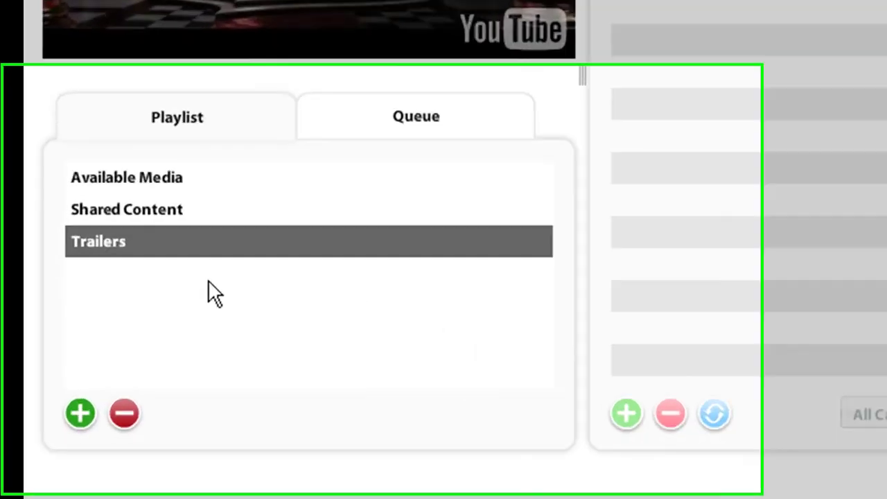
Browse the trailers in the Trailers playlist, then start a new schedule block.
left_click(54, 342)
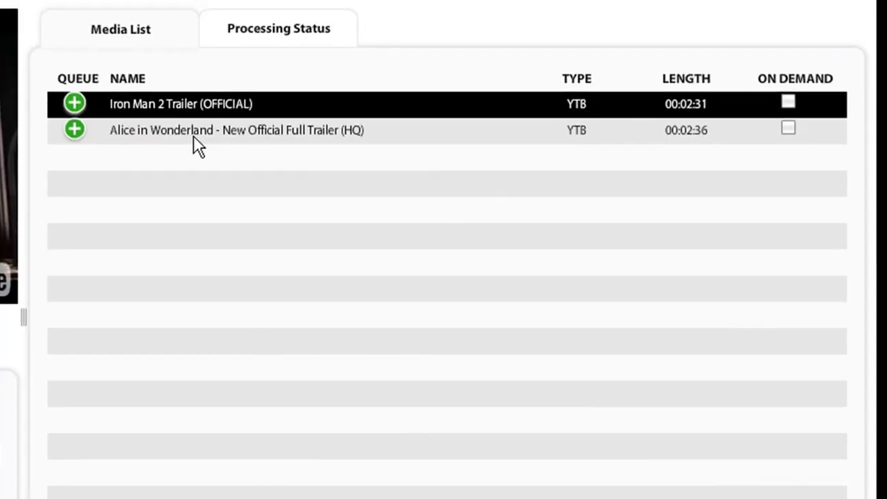
left_click(197, 142)
left_click(205, 111)
left_click(203, 135)
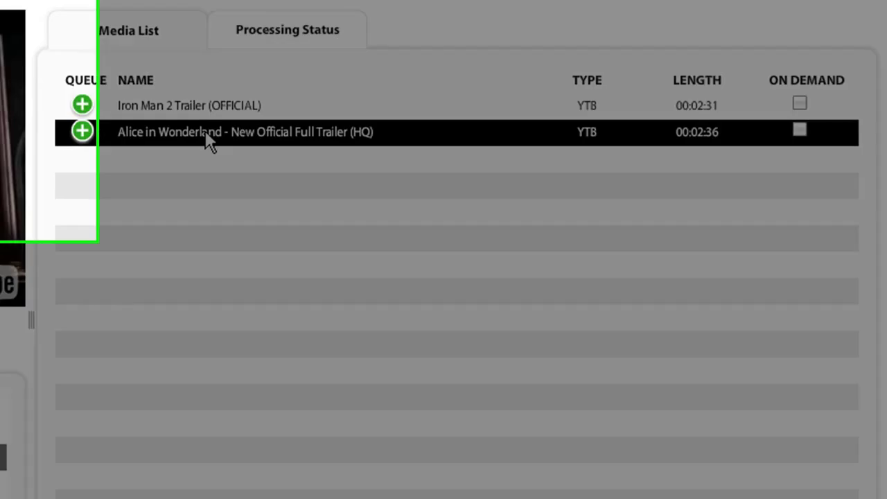
left_click(388, 109)
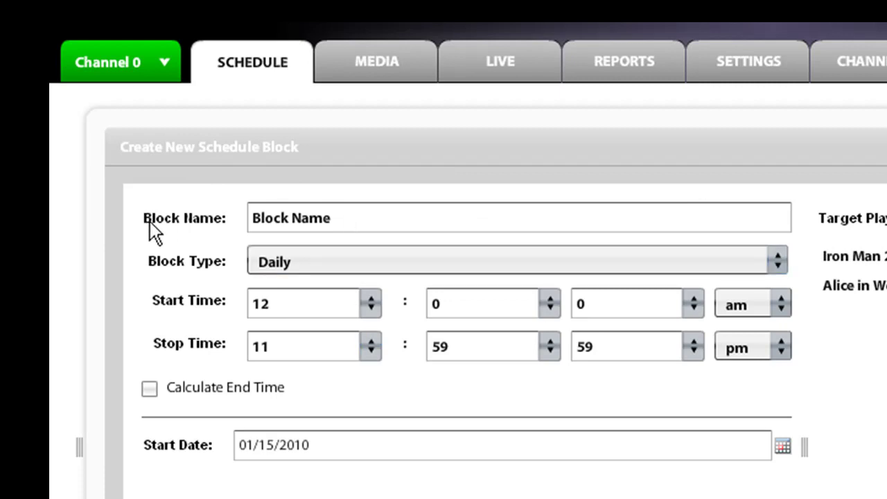
Replace the default block name with 'Trailers'.
left_click(378, 218)
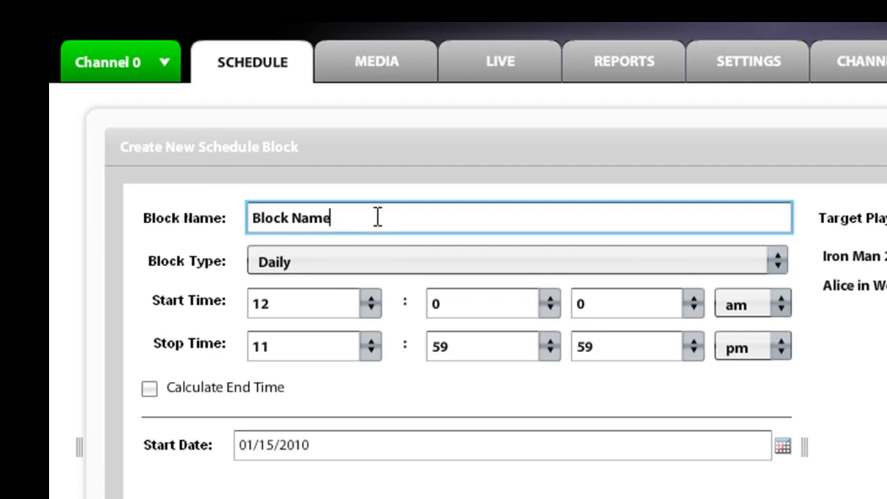
key("ctrl+shift+Left")
key("ctrl+shift+Left")
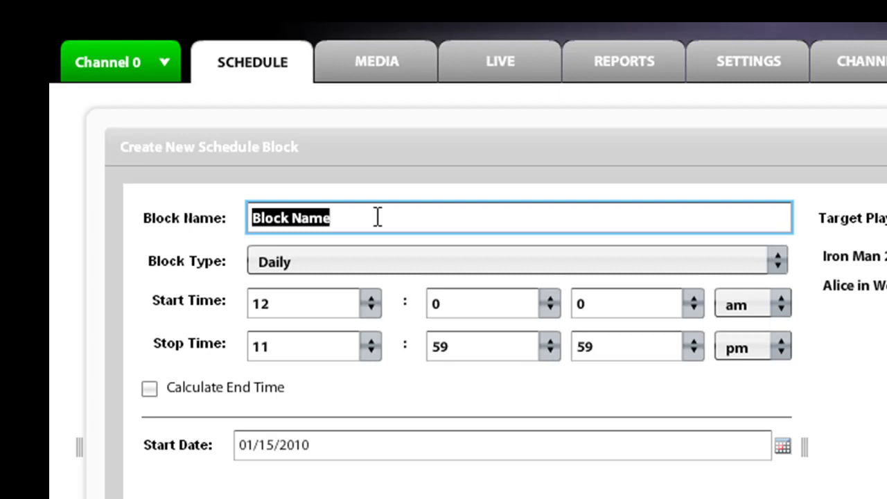
type("Trailers")
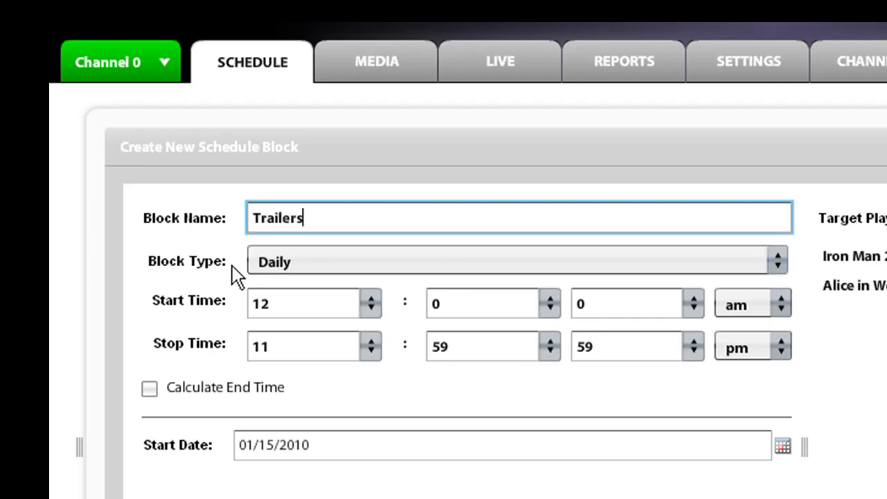
Set the block type to Range, starting January 1 and ending January 31, 2010.
left_click(268, 269)
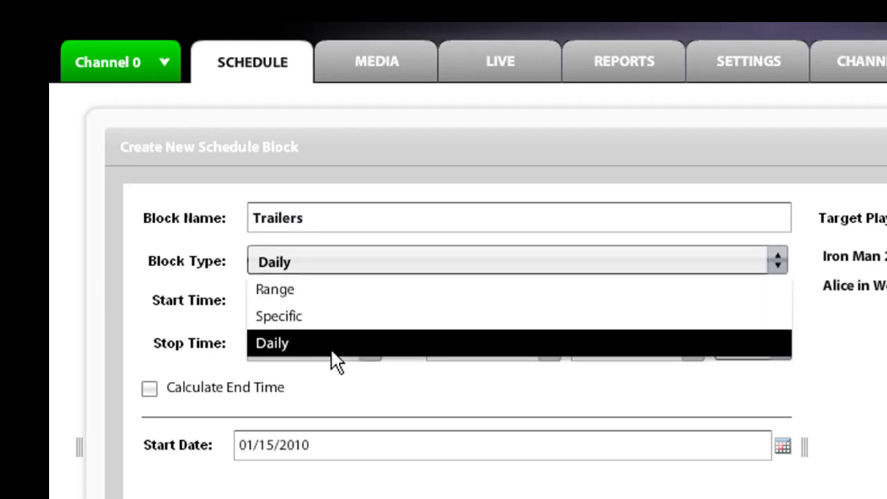
left_click(327, 303)
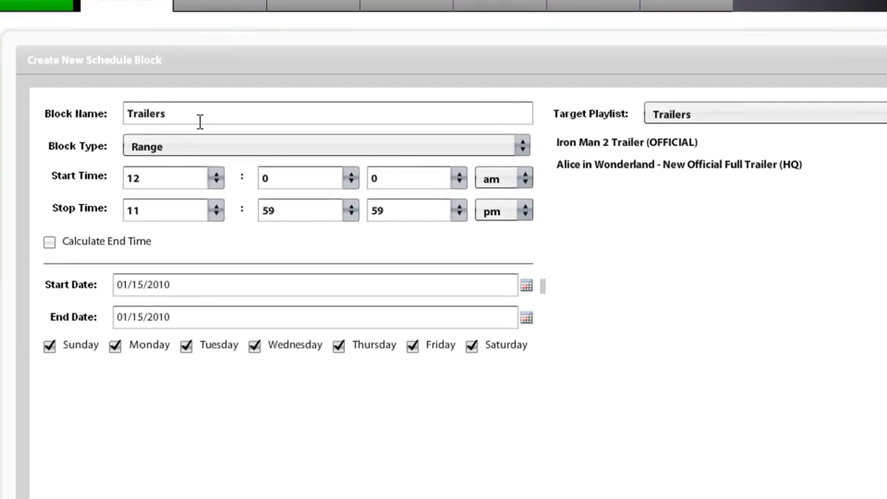
left_click(162, 290)
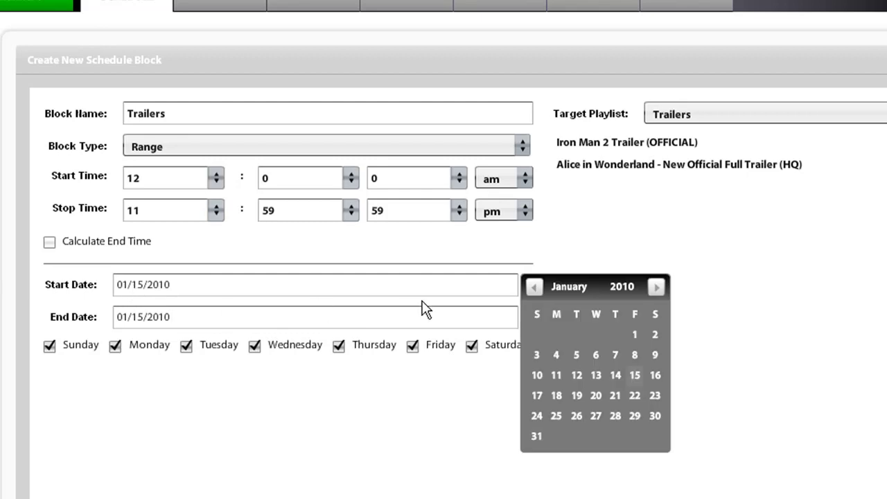
left_click(643, 339)
left_click(194, 321)
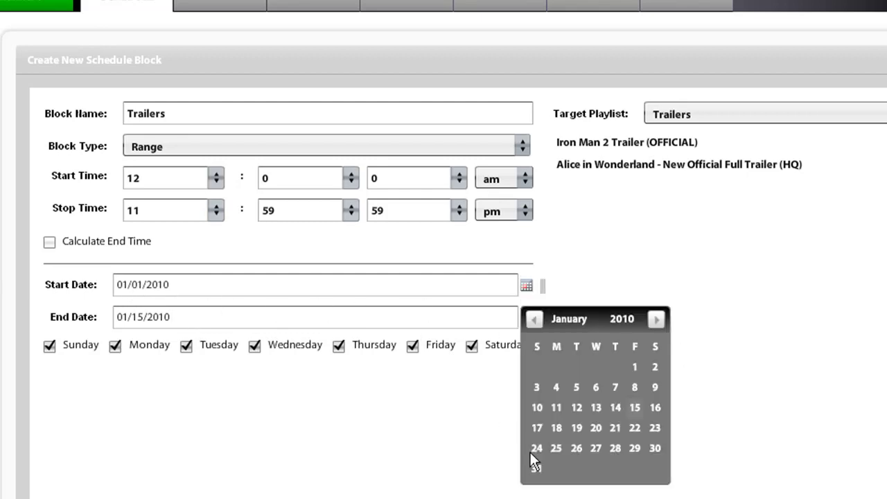
left_click(538, 469)
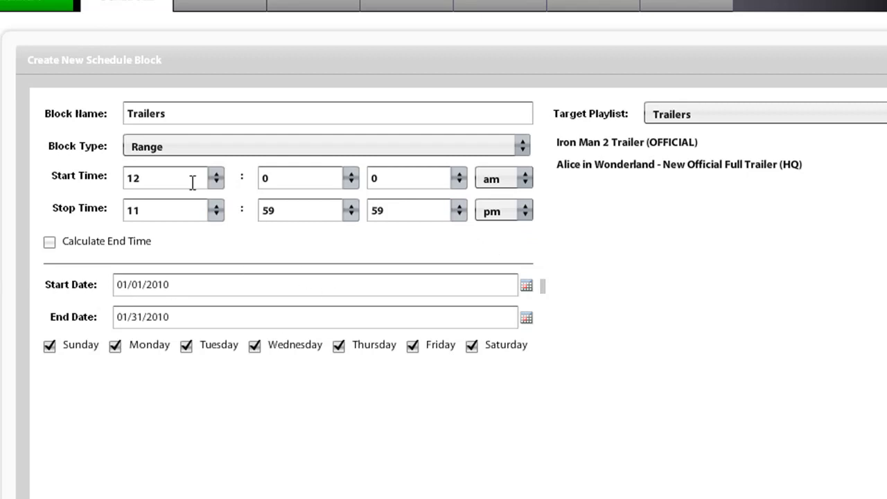
Try a Specific block with January 1, 11 and 20, then switch it to Daily.
left_click(176, 147)
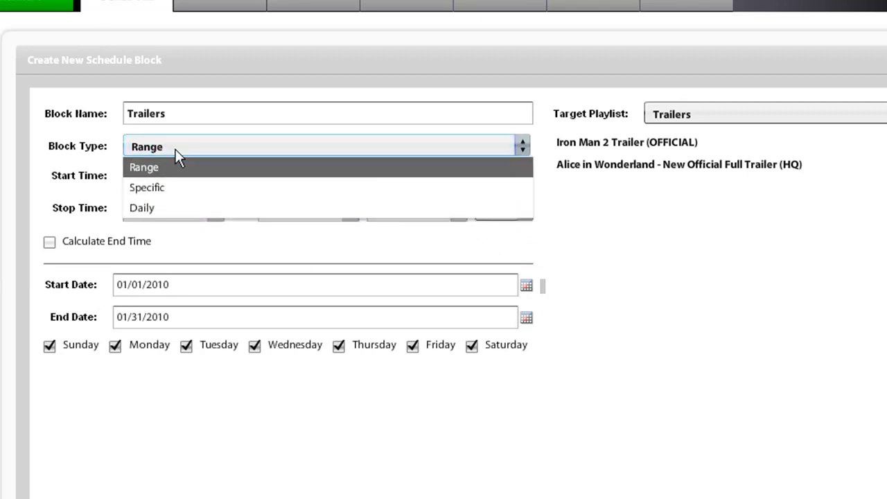
left_click(181, 193)
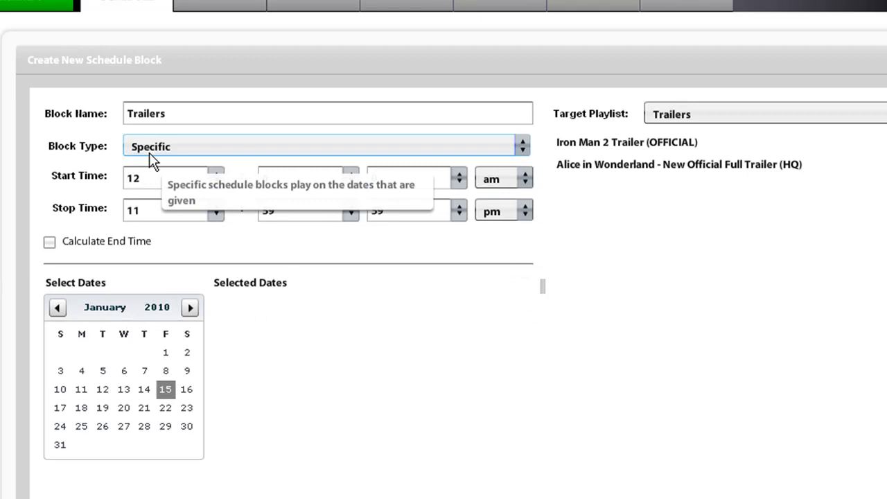
left_click(167, 352)
left_click(93, 392)
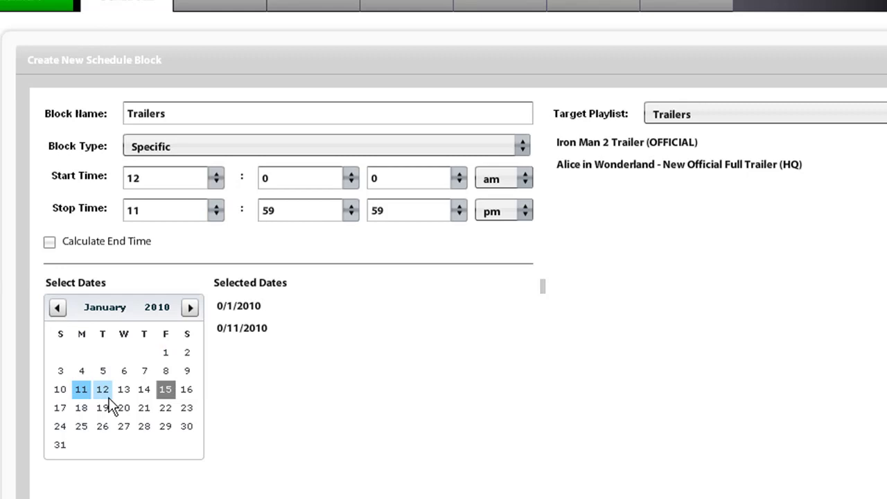
left_click(123, 409)
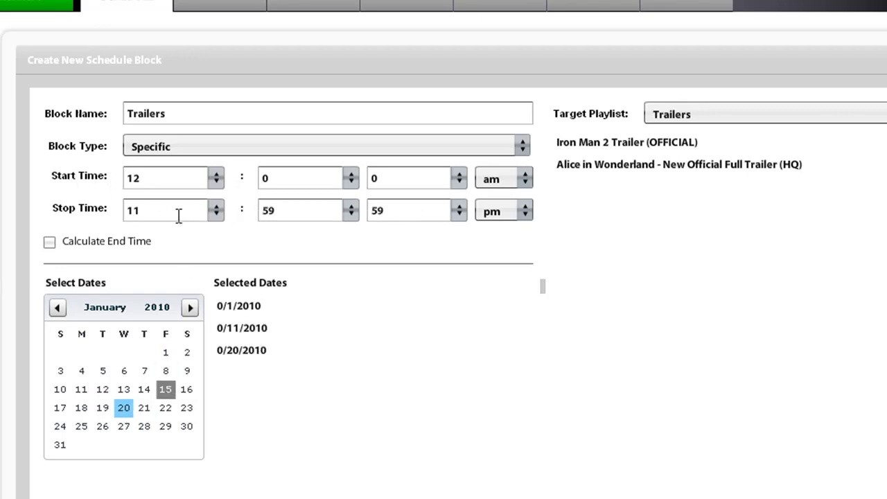
left_click(198, 142)
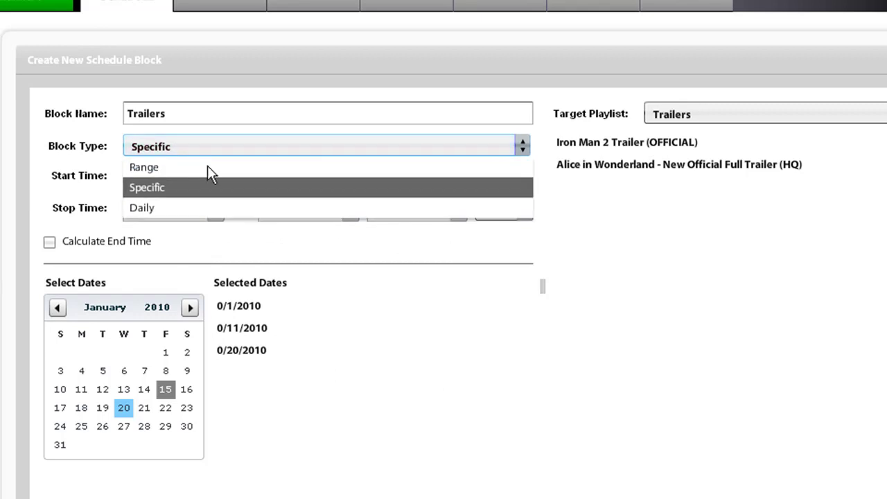
left_click(207, 205)
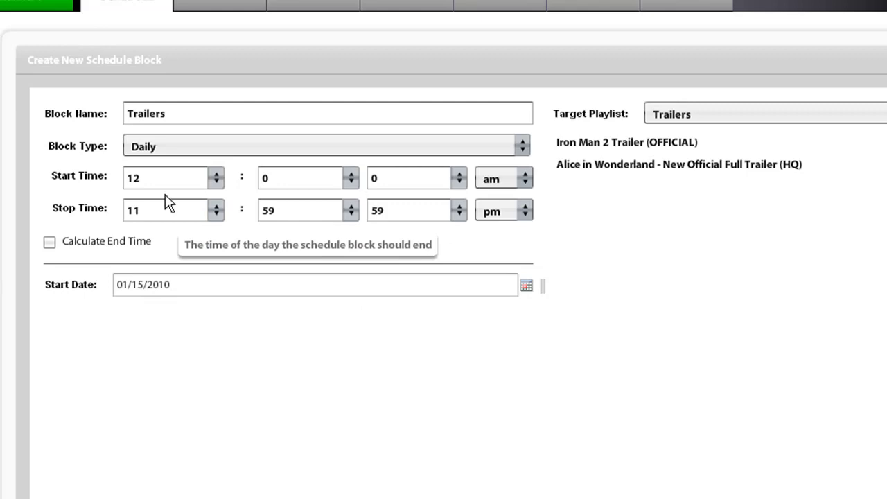
Set the block back to Range and select the Iron Man 2 Trailer in the target playlist.
left_click(170, 151)
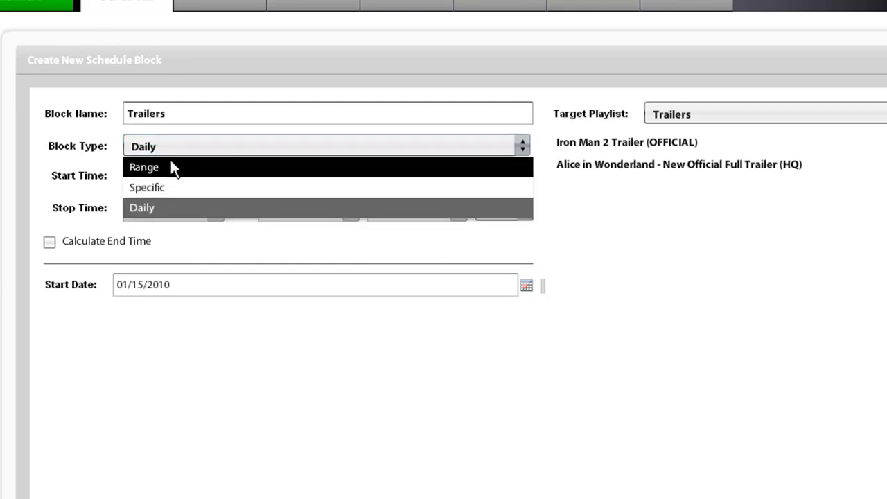
left_click(152, 170)
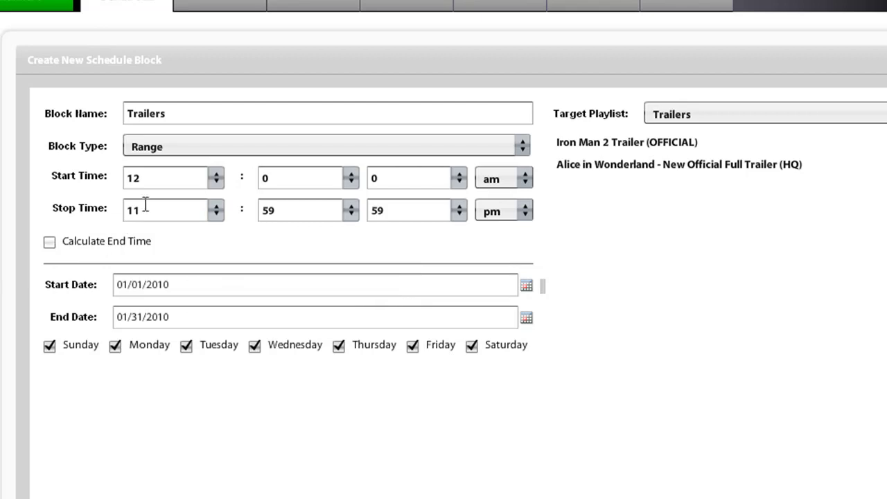
left_click(584, 147)
Uncheck a weekday, submit the Trailers block, and select its row in the schedule list.
left_click(473, 346)
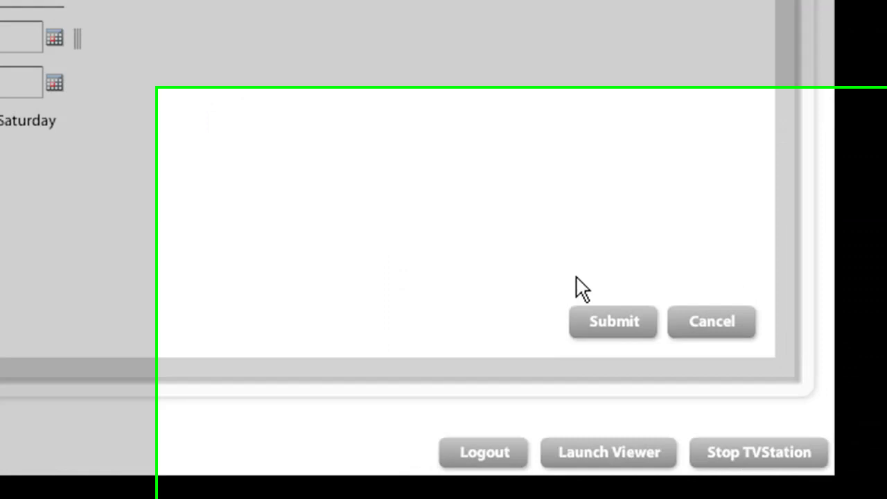
left_click(614, 321)
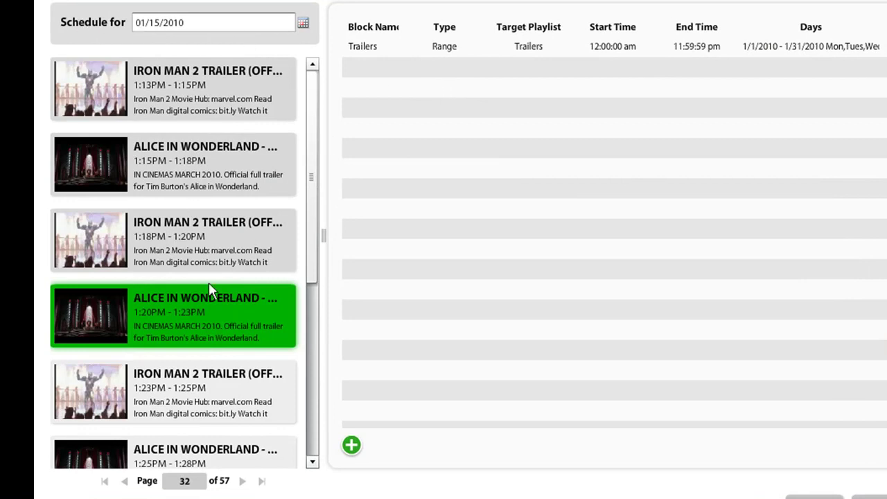
mouse_move(312, 138)
left_mouse_down()
mouse_move(316, 197)
mouse_move(317, 129)
left_mouse_up()
left_click(381, 48)
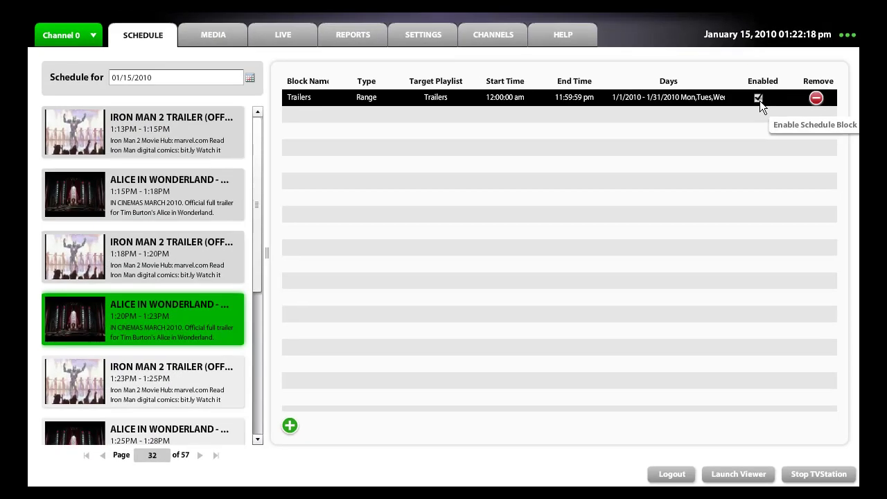
left_click(756, 99)
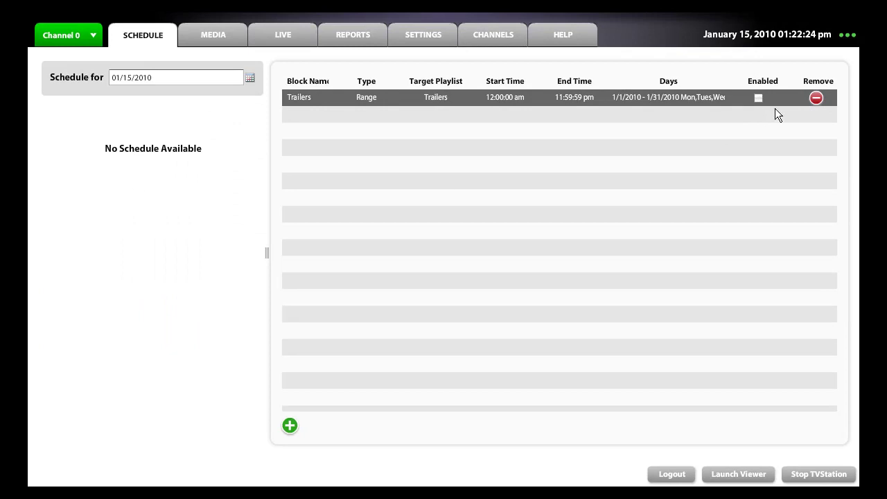
left_click(756, 99)
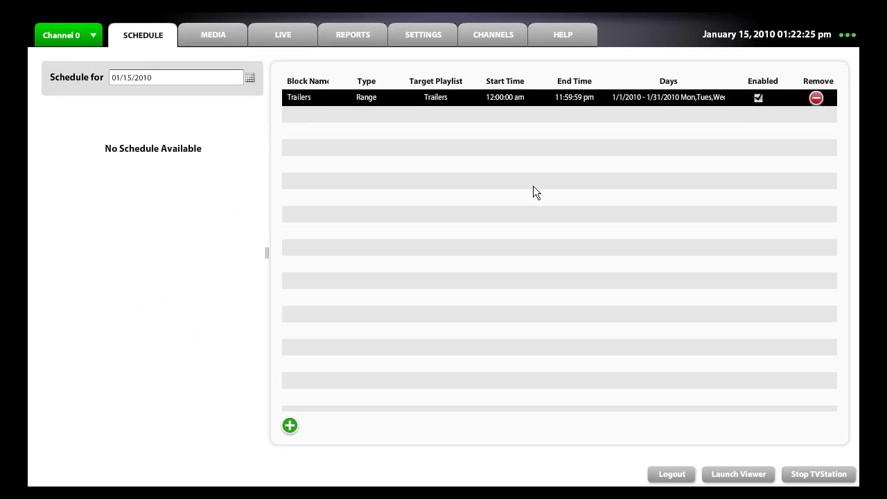